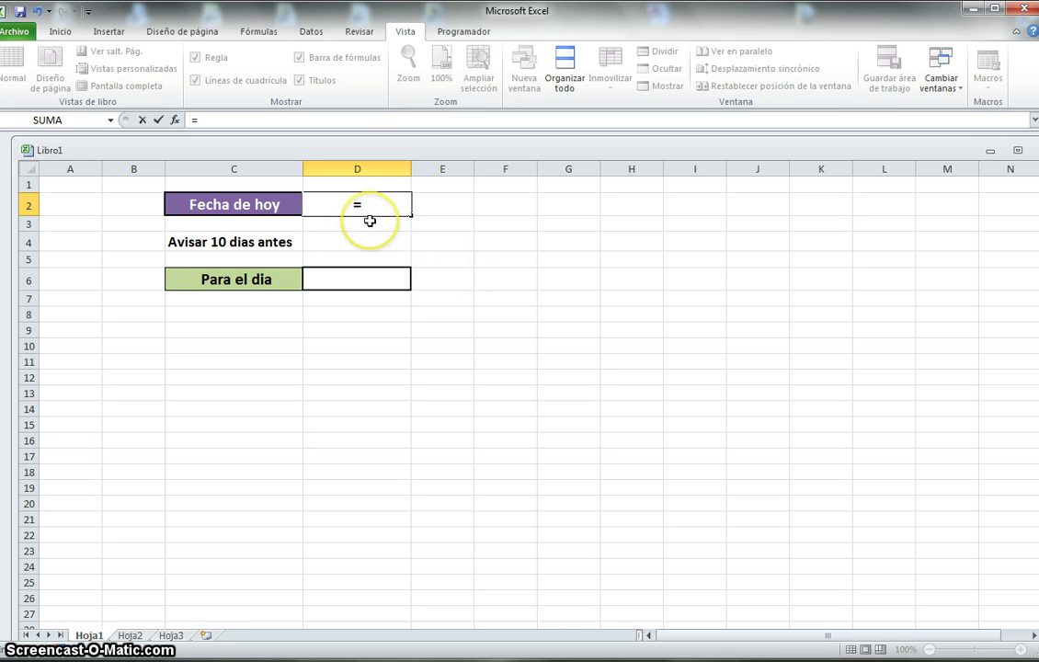
Step: Complete the formula in D2 as =HOY() to insert today's date beside "Fecha de hoy"
type("ho")
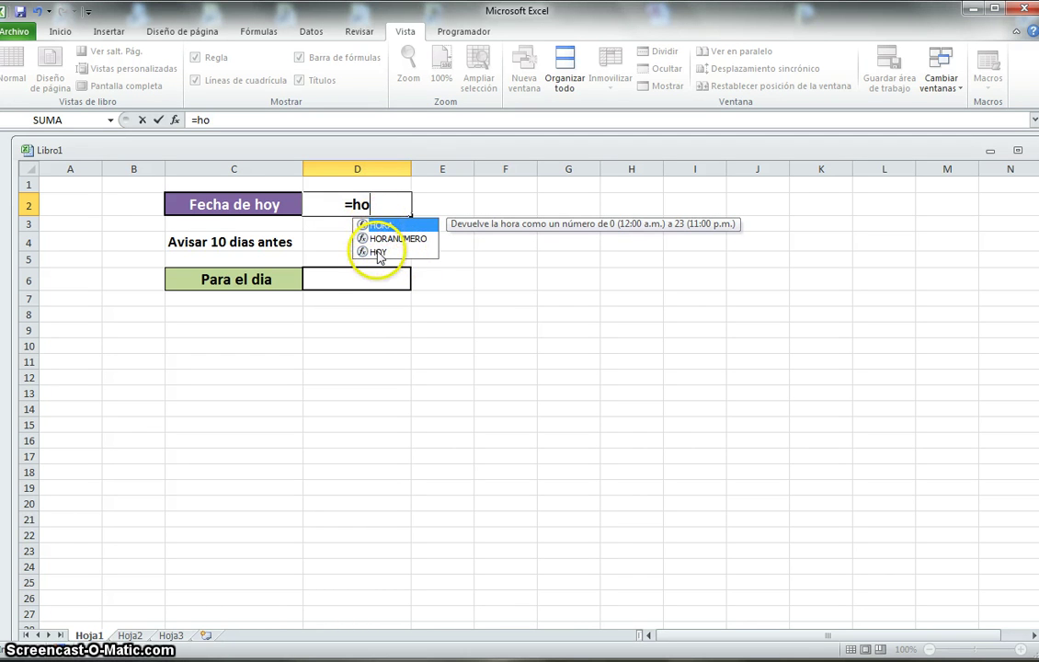
left_click(379, 253)
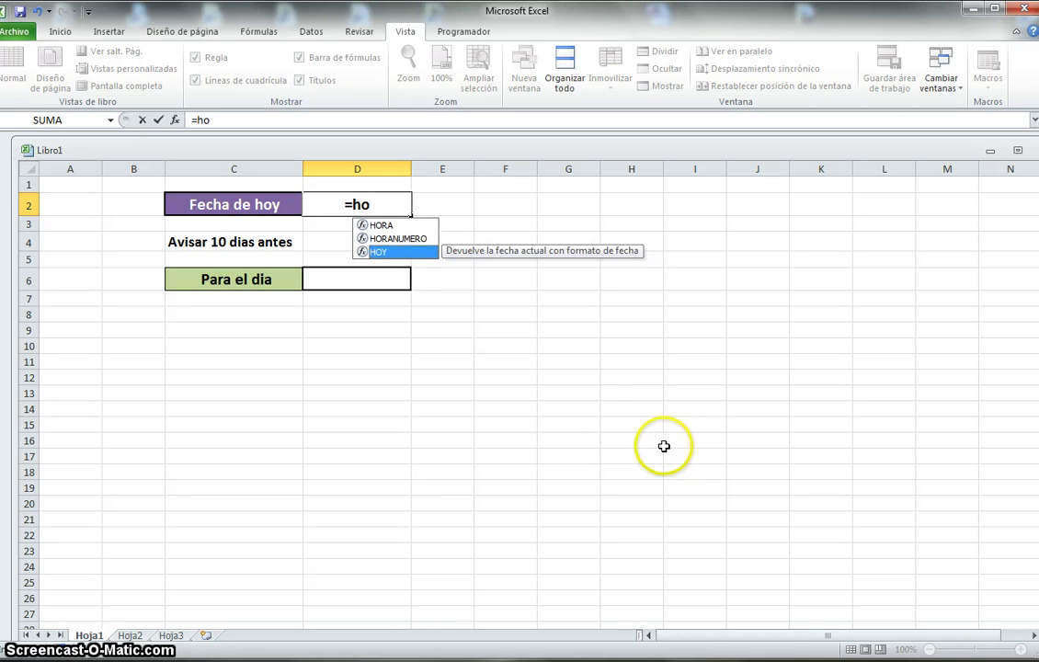
key("Tab")
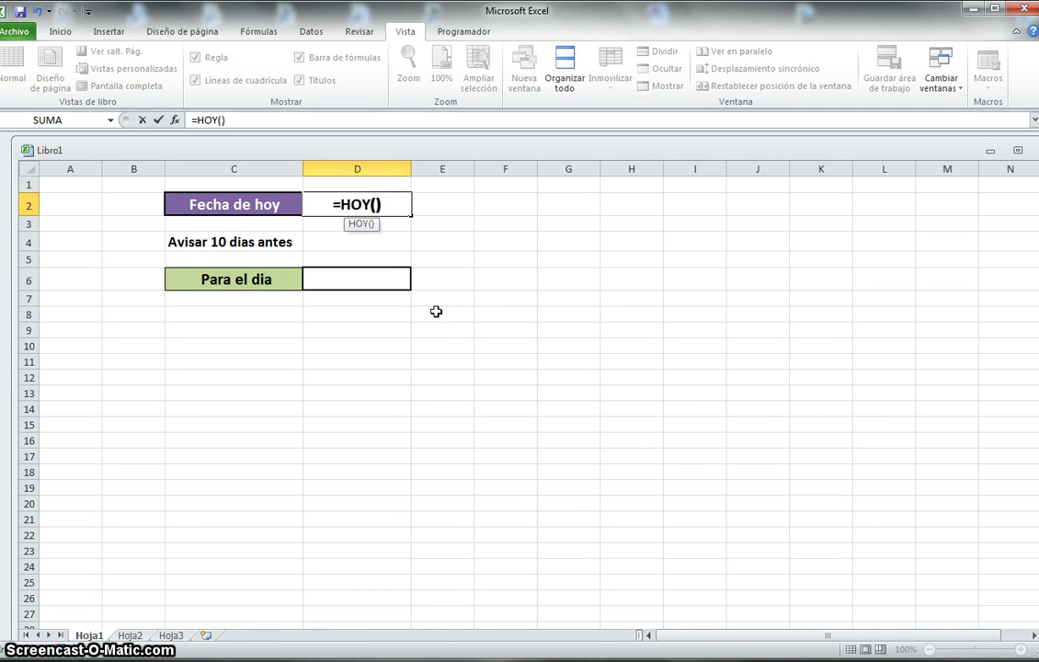
left_click(483, 297)
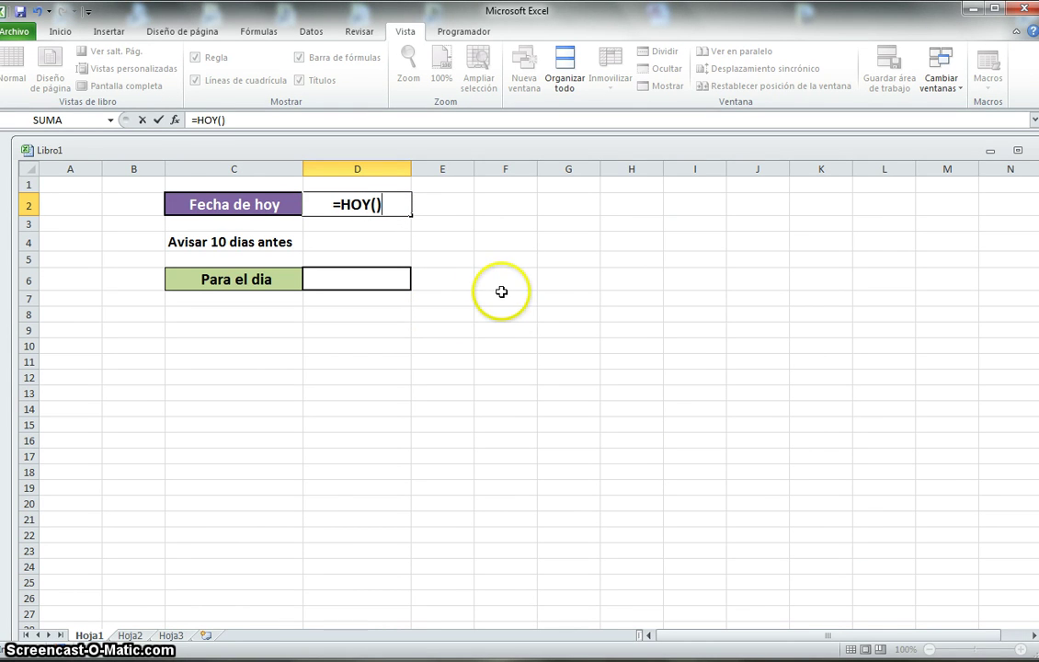
key("Return")
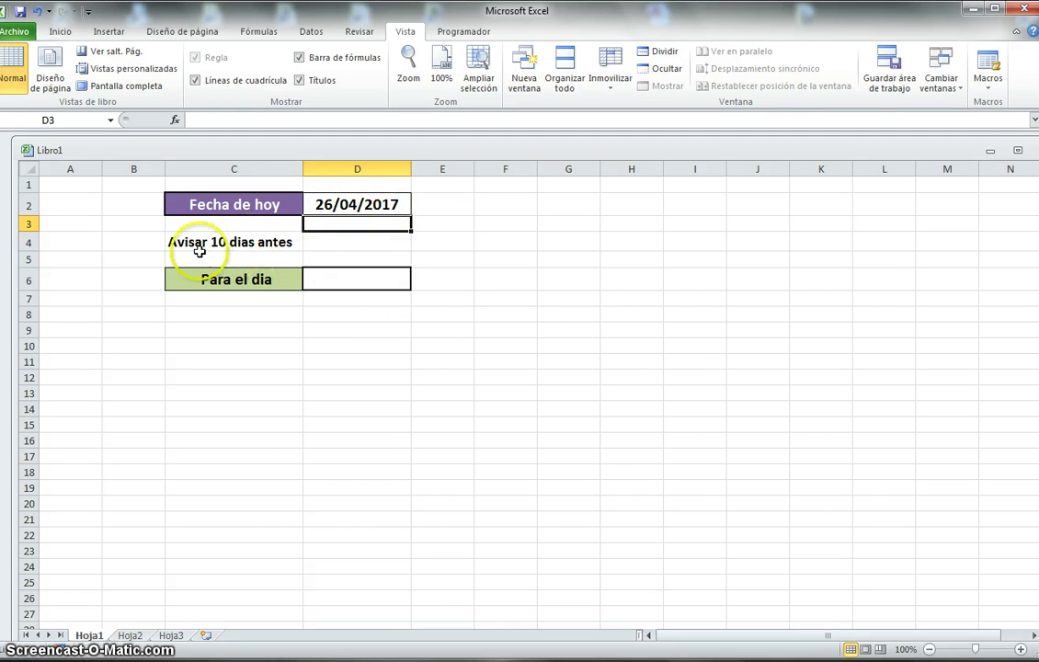
Step: Enter !0/05/2017 in D6, beside "Para el dia"
left_click(332, 279)
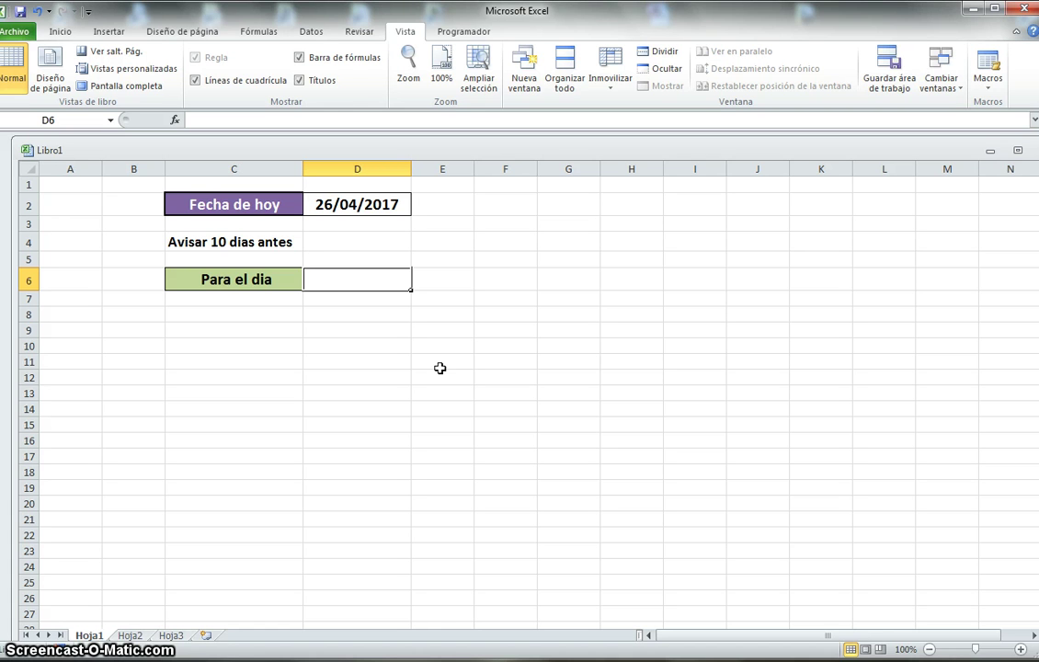
type("!0/=%")
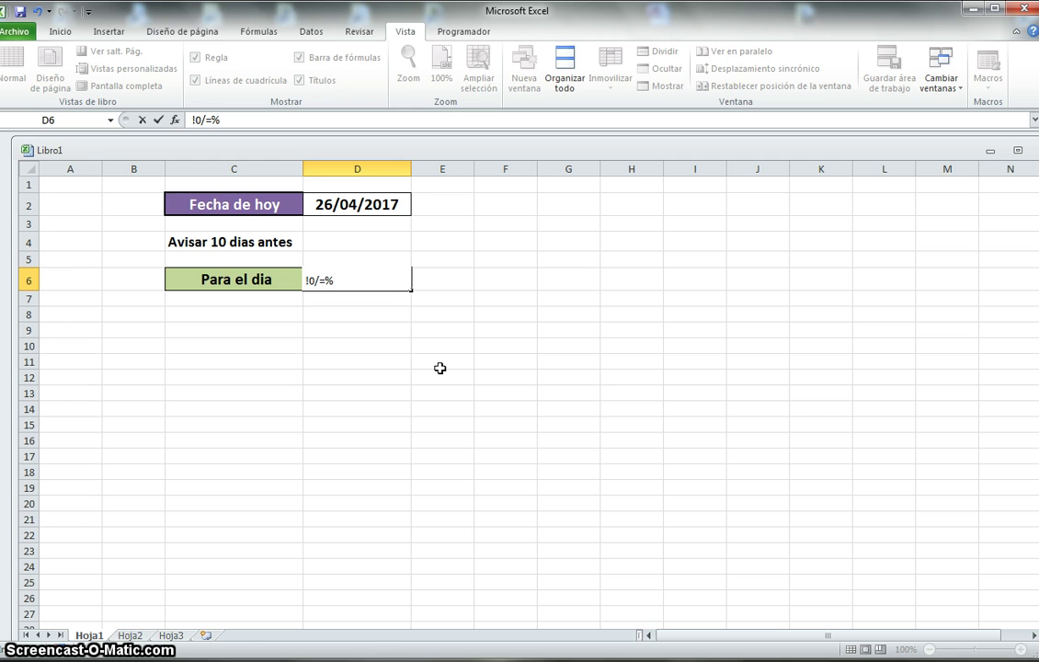
key("BackSpace")
key("BackSpace")
type("05/")
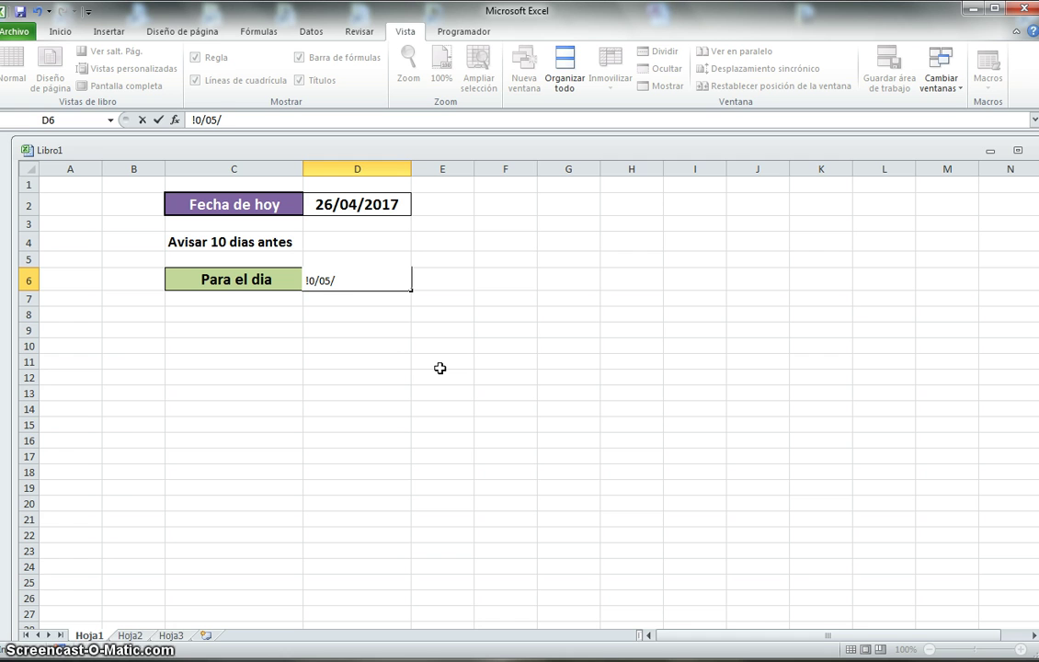
type("2017")
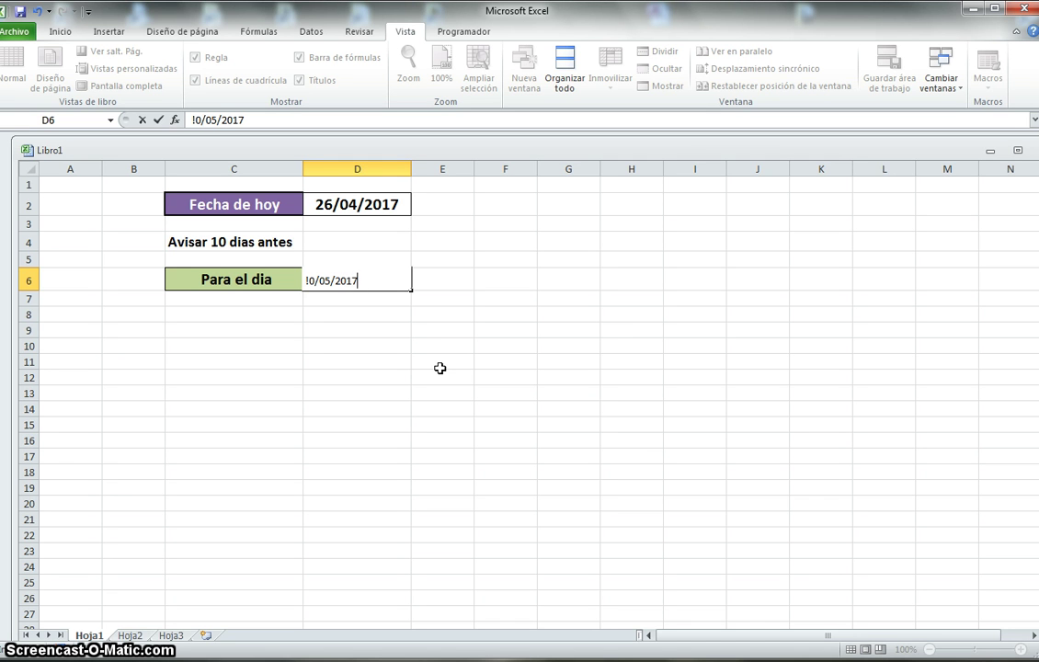
left_click(443, 282)
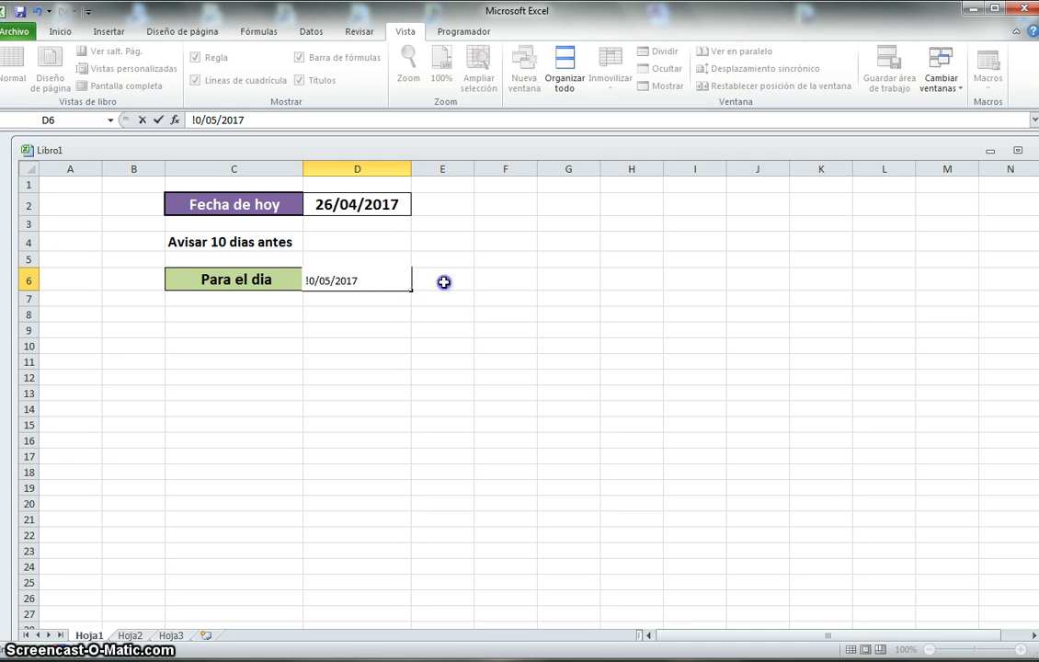
Step: Format the date in D6 as bold with font size 16
left_click(313, 281)
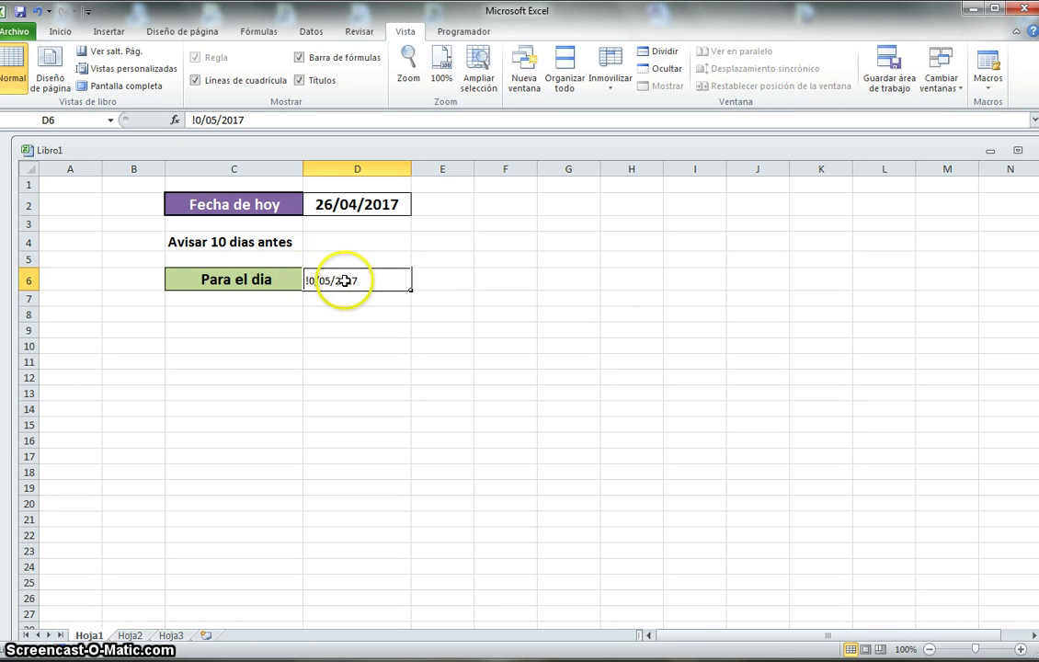
left_click(58, 32)
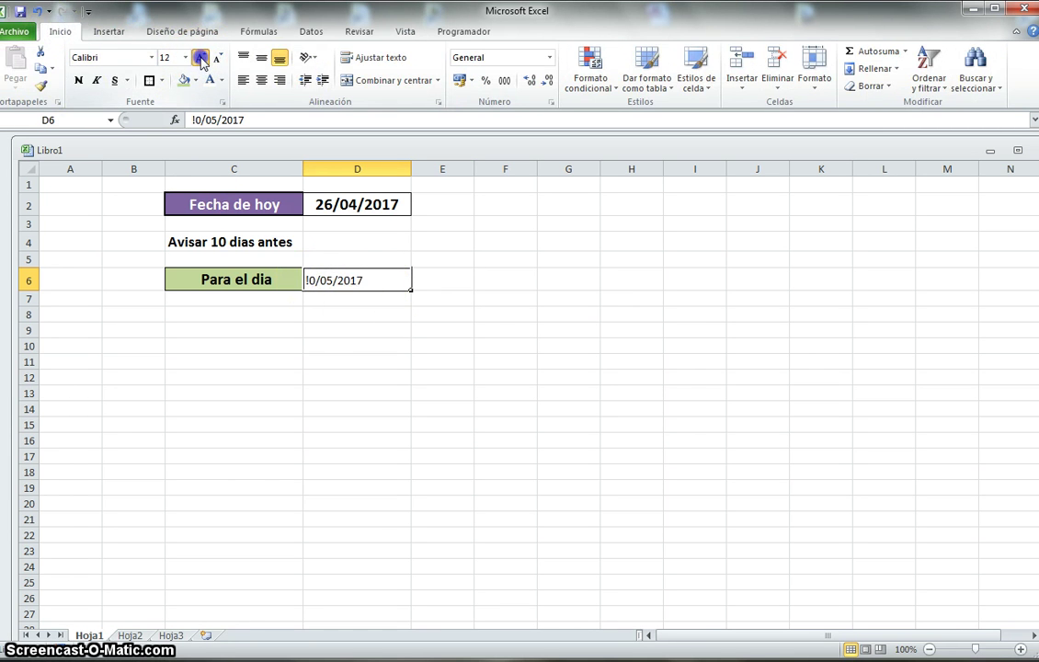
left_click(78, 80)
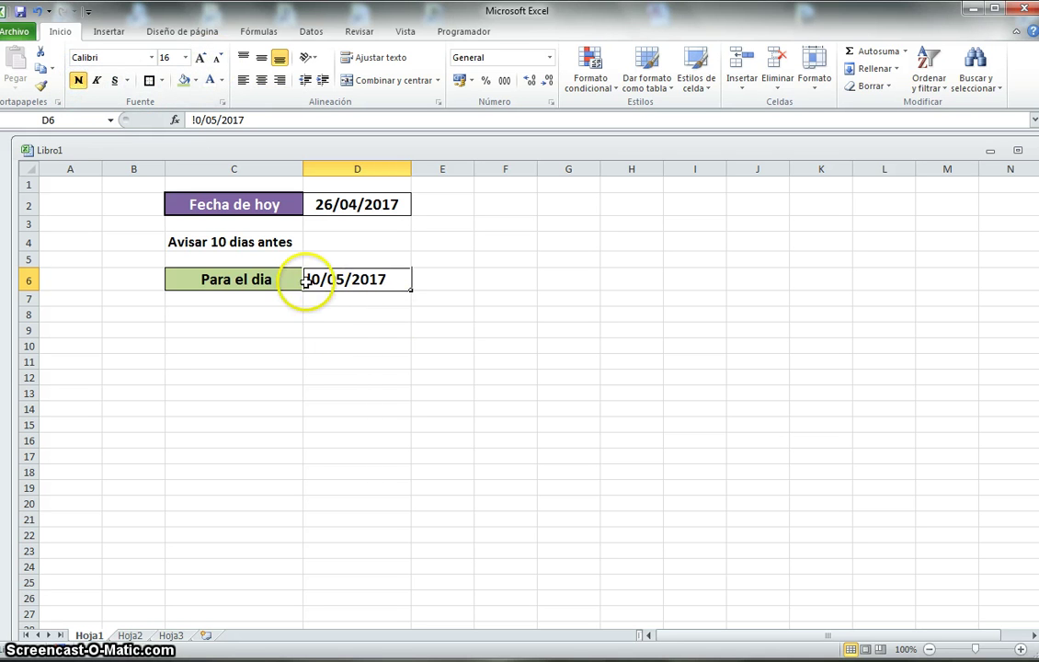
Step: Correct the date in D6 to 10/05/2017 by replacing its first character with 1
left_click(195, 119)
key("Delete")
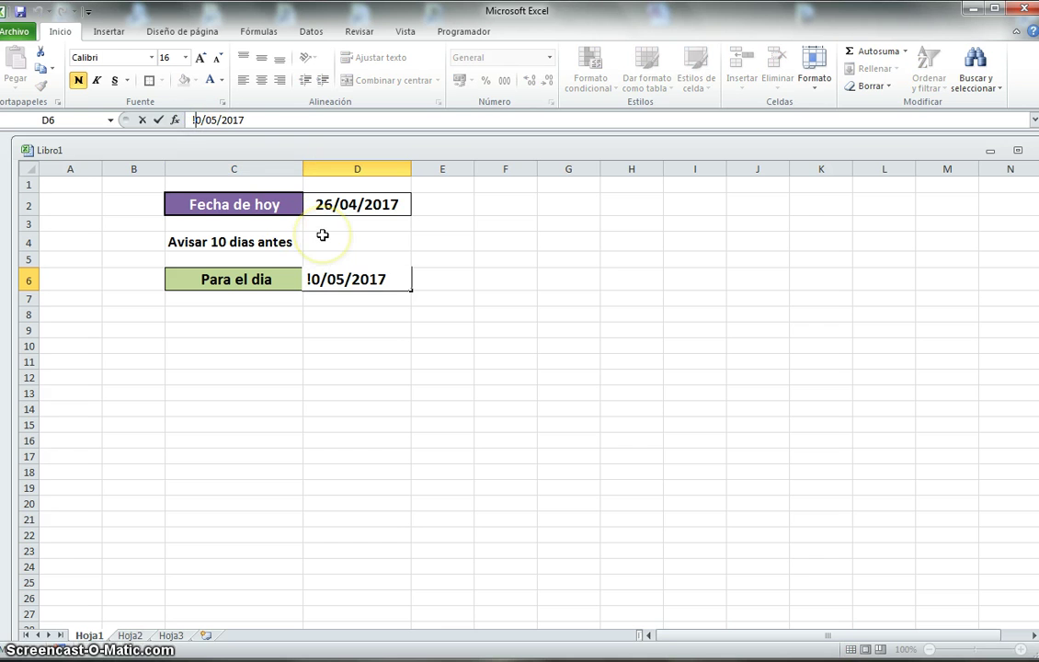
type("1")
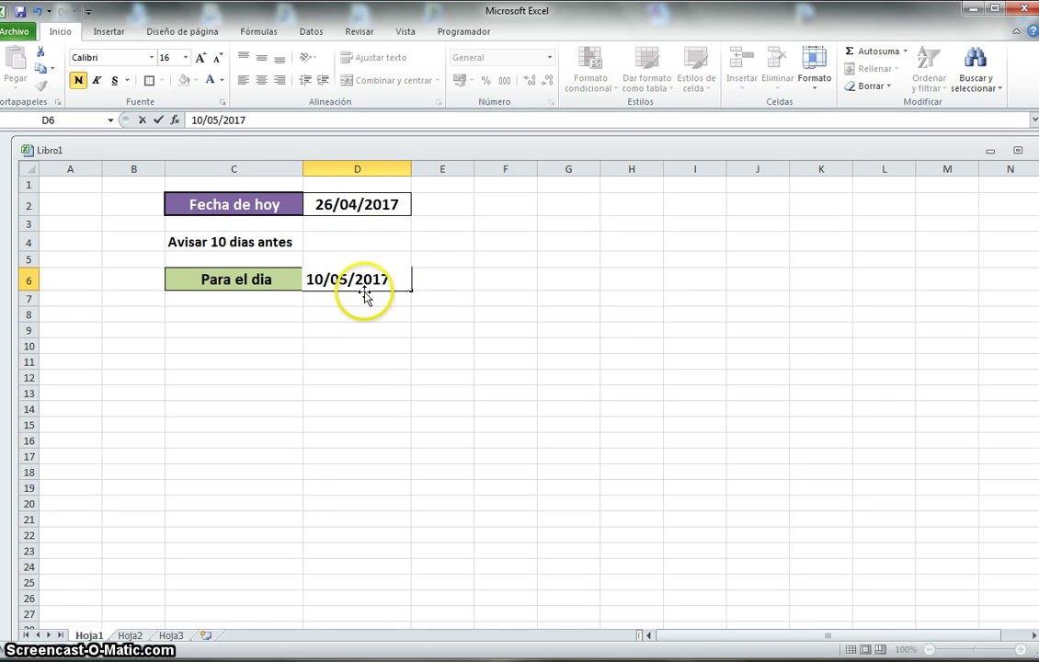
left_click(443, 345)
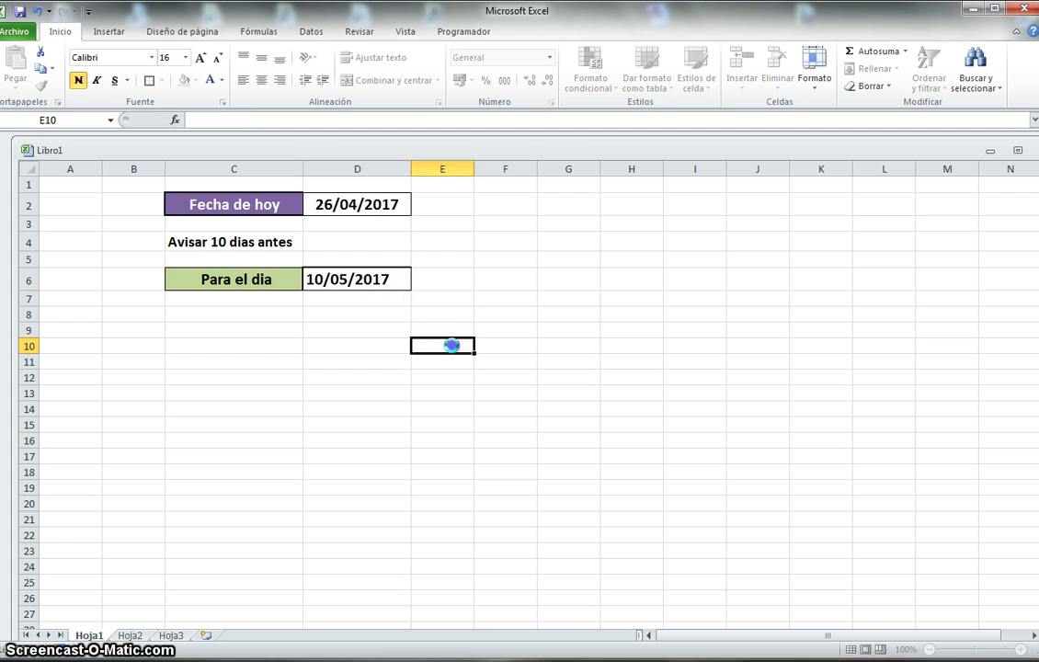
Step: Create a new conditional formatting rule for D6 of the type that uses a formula to determine the cells to format
left_click(356, 280)
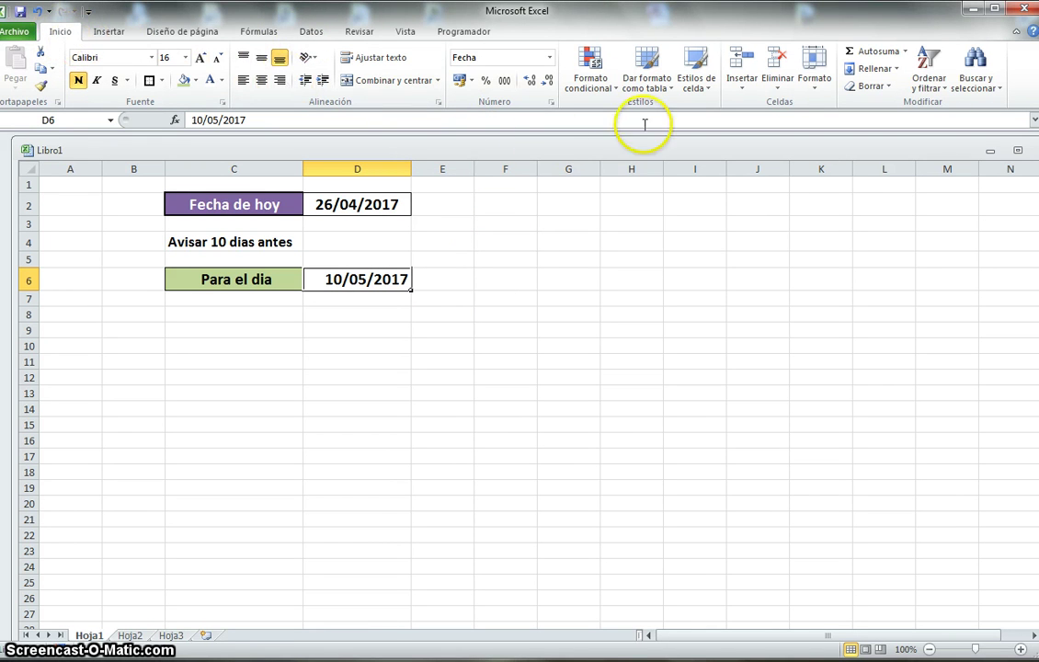
left_click(603, 85)
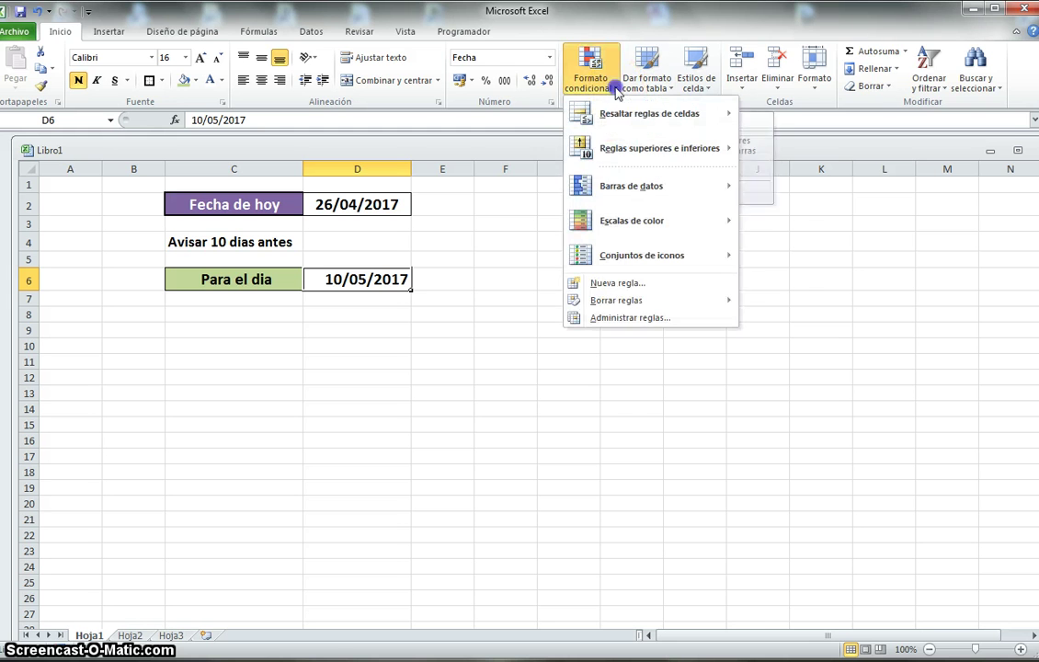
left_click(605, 320)
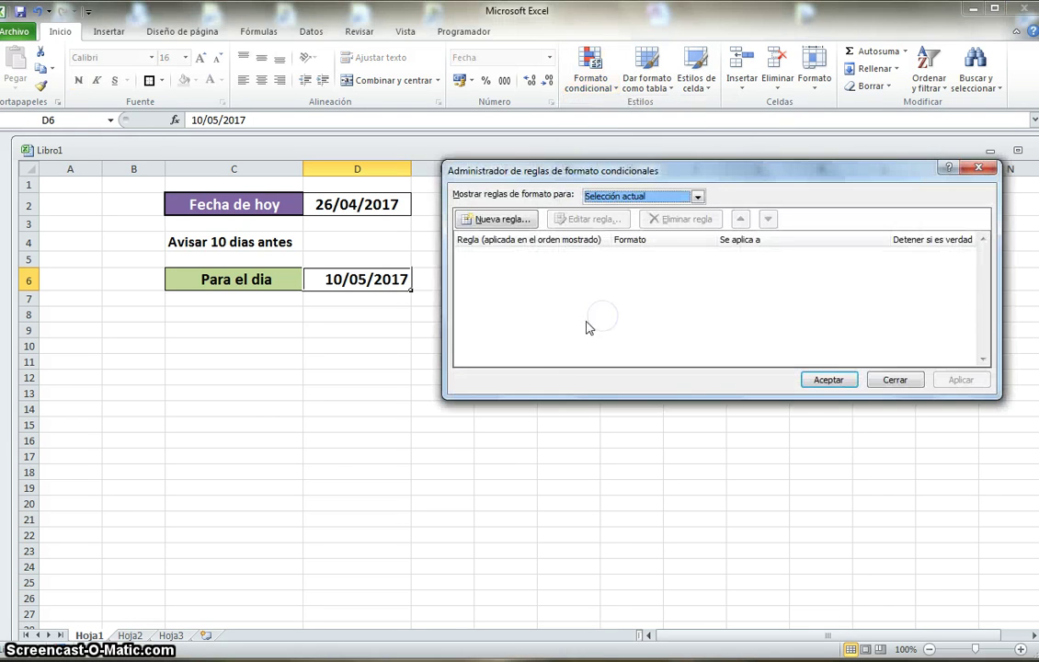
left_click_drag(698, 170, 686, 173)
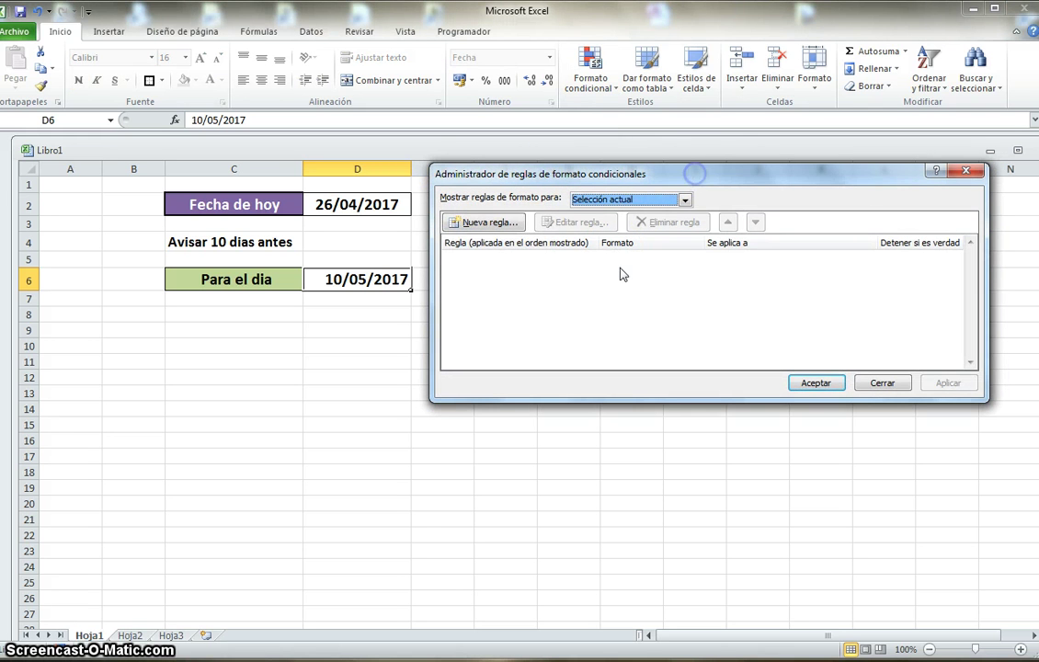
left_click(485, 227)
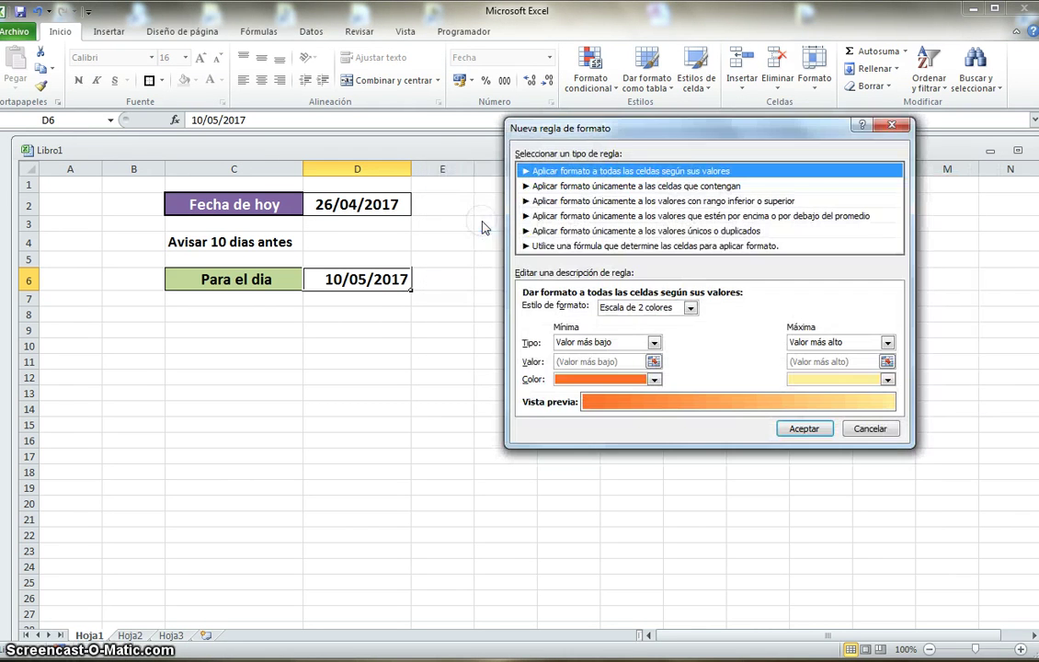
left_click_drag(696, 133, 659, 128)
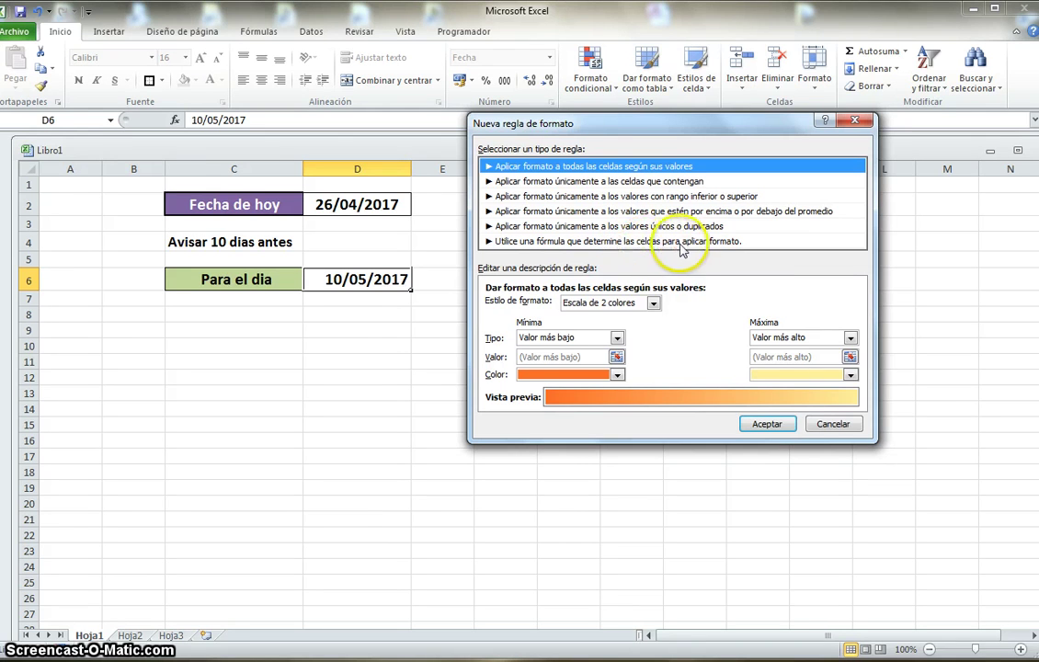
left_click(635, 241)
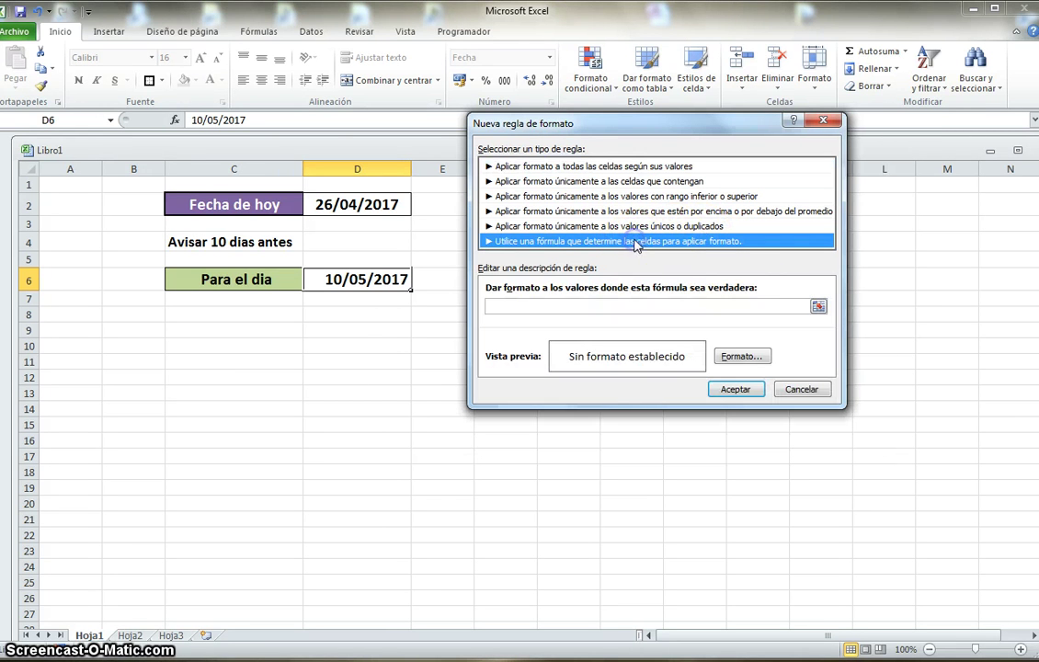
Step: Set the new rule's formula to =(D6-D2)<10
left_click(490, 307)
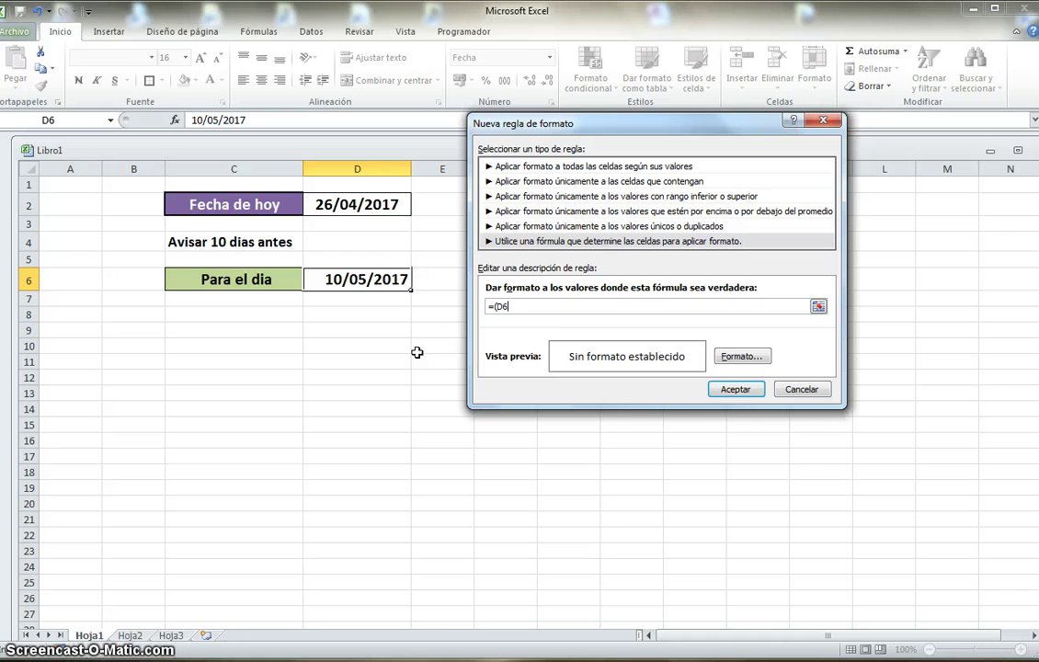
left_click(524, 309)
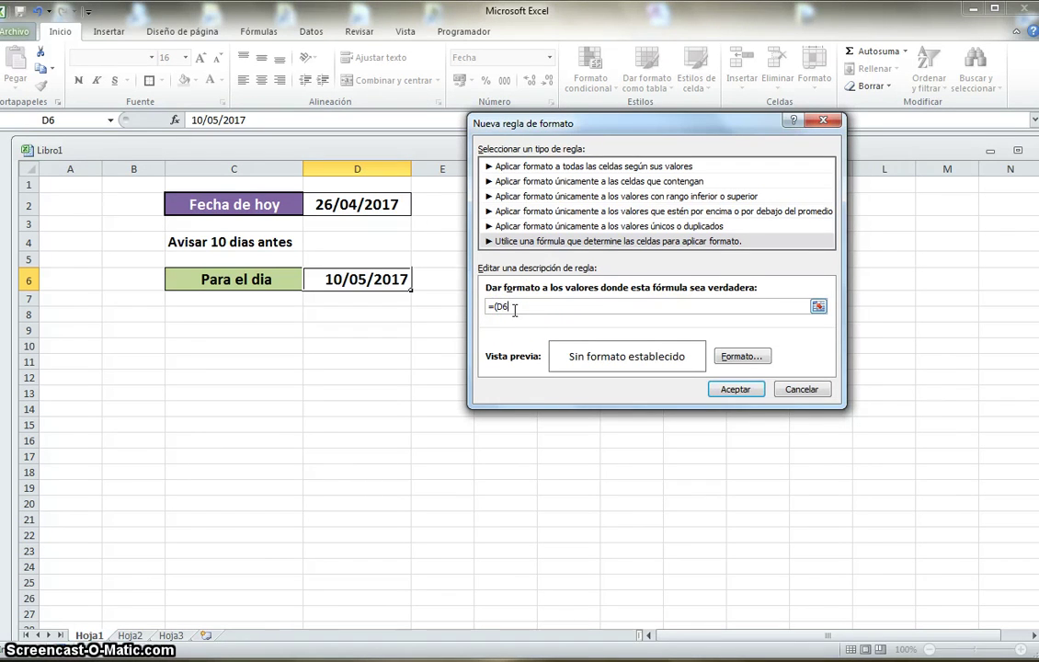
left_click(342, 193)
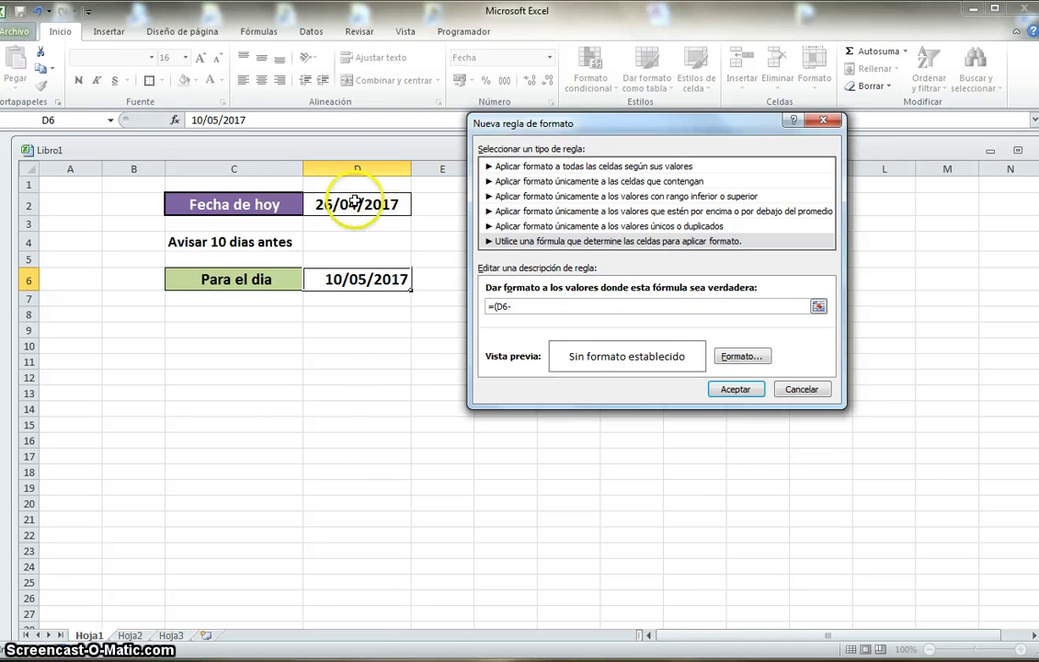
left_click(532, 309)
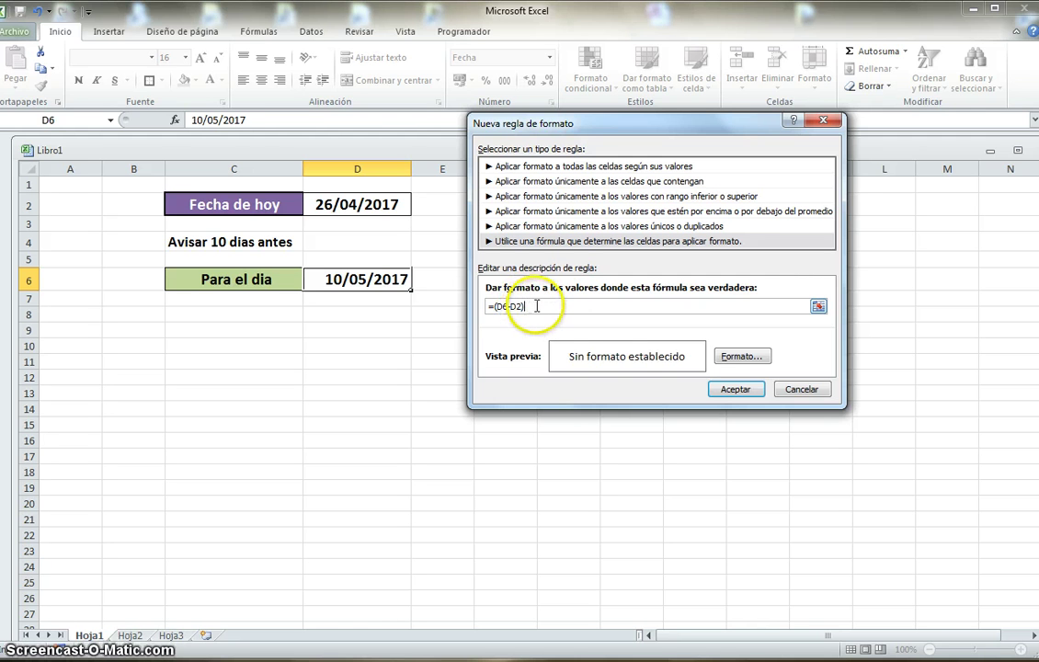
type("<1")
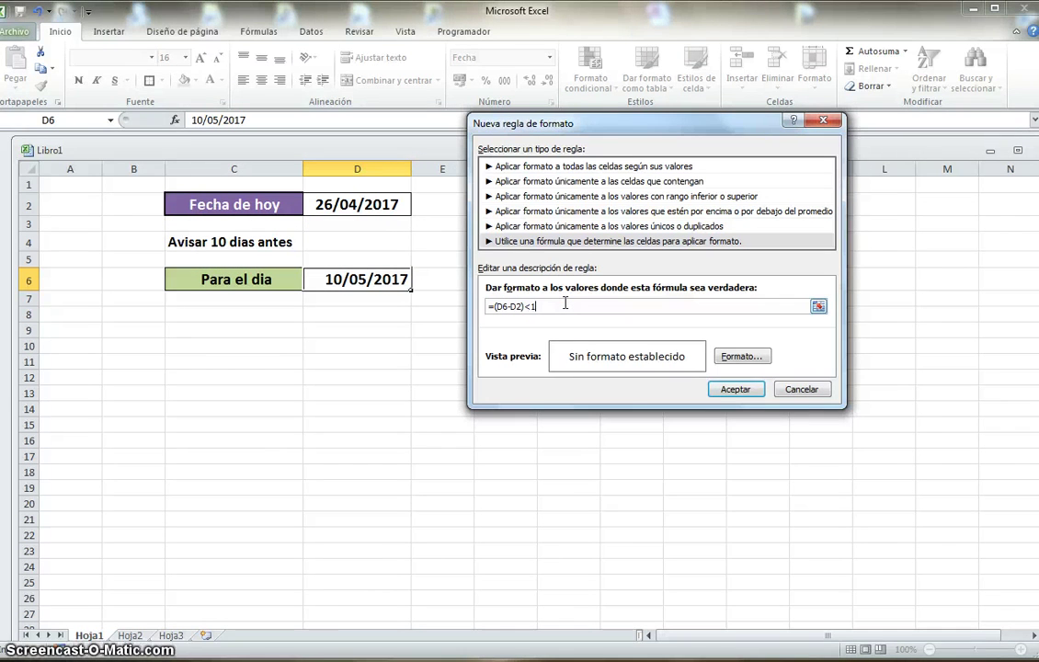
type("0")
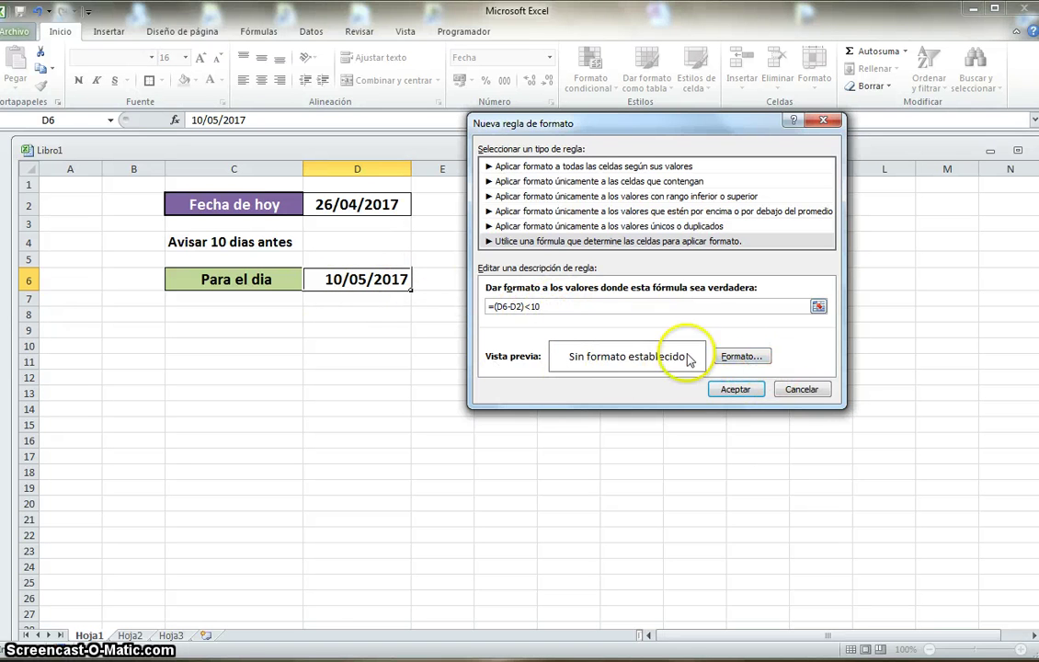
Step: Set the formula rule's format to a red cell fill with white font colour
left_click(740, 357)
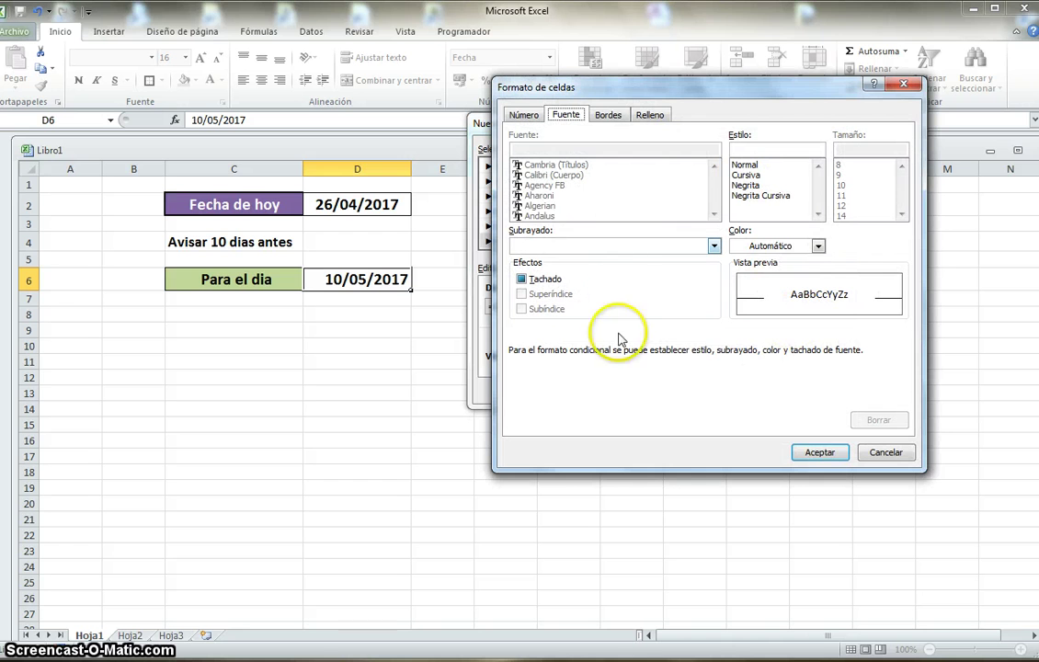
left_click(650, 116)
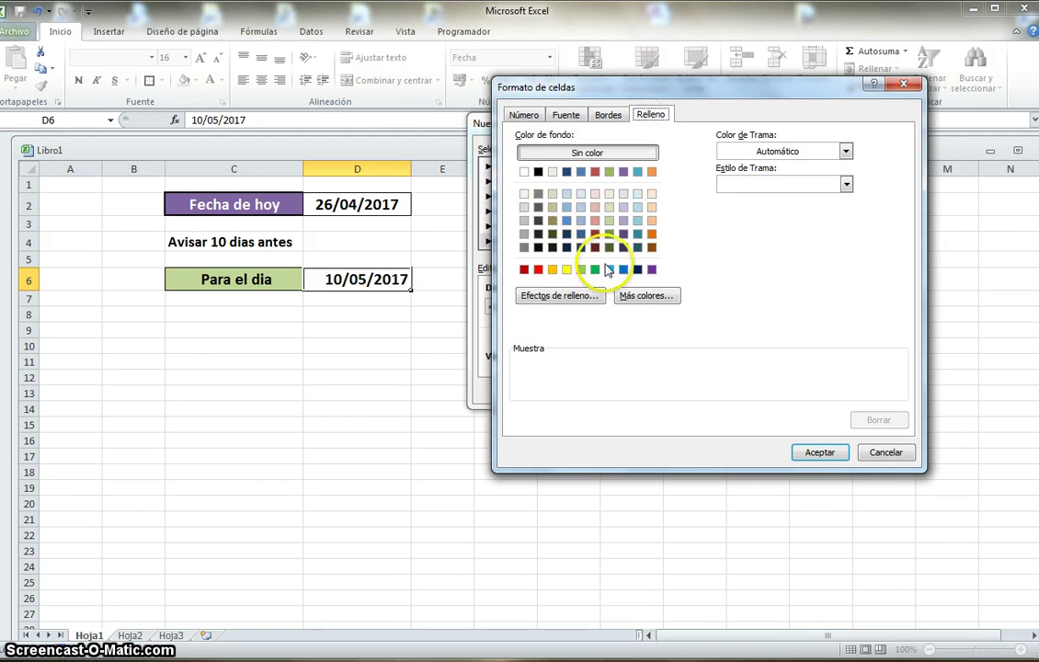
left_click(539, 270)
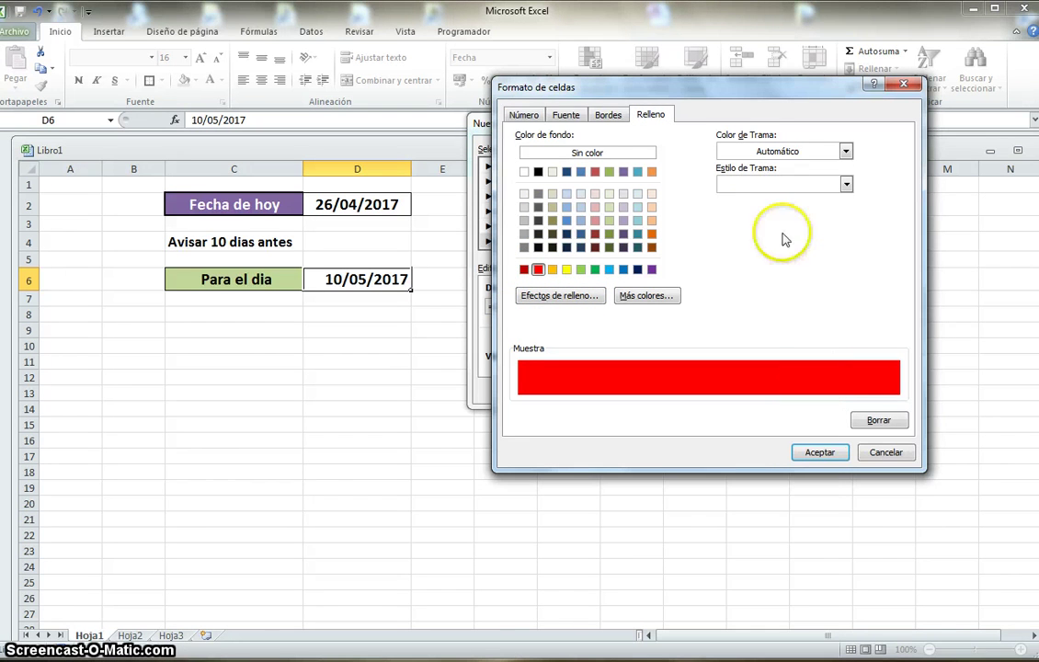
left_click(566, 118)
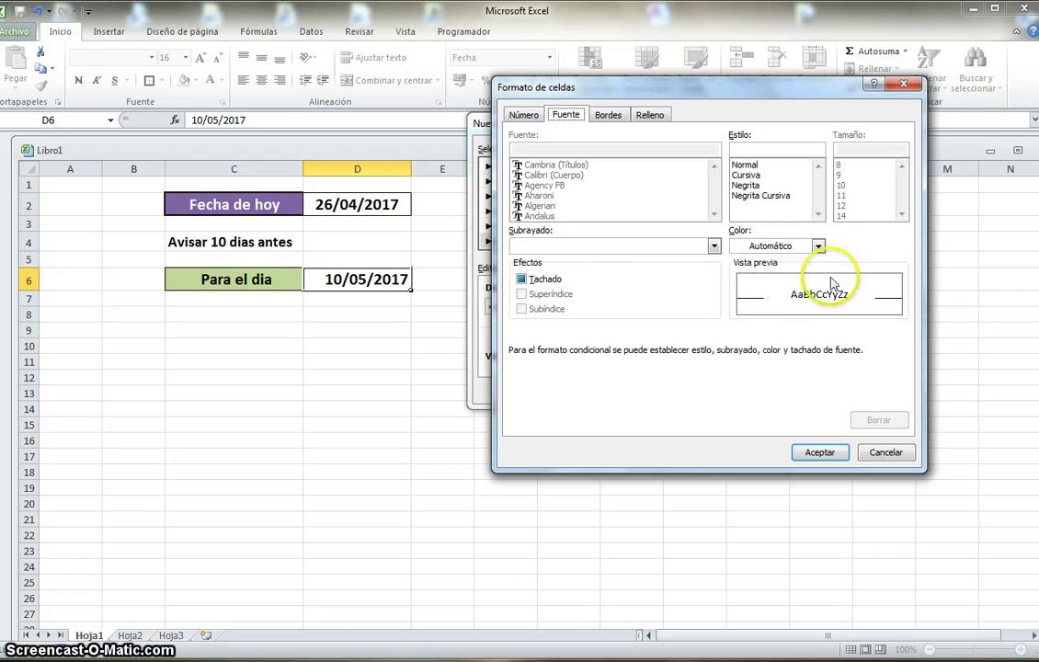
left_click(819, 246)
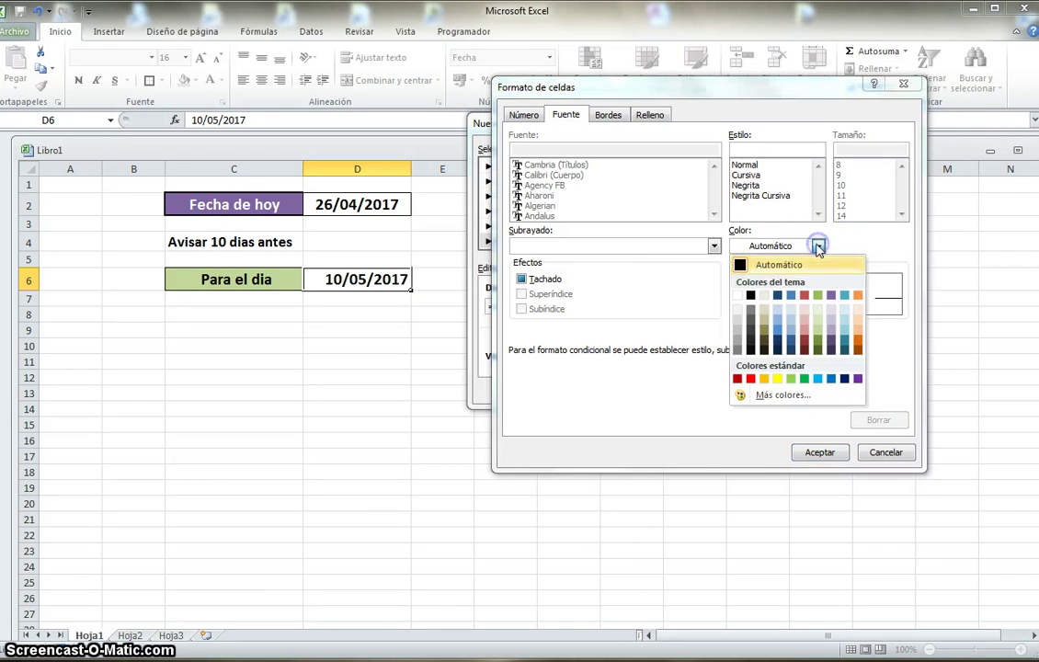
left_click(738, 294)
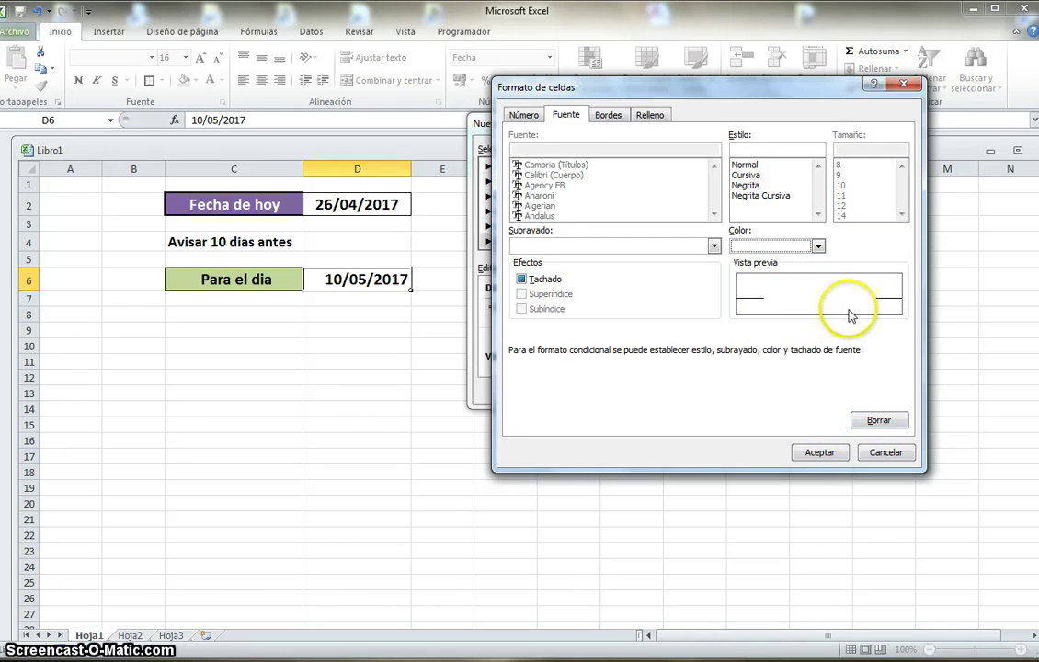
left_click(821, 453)
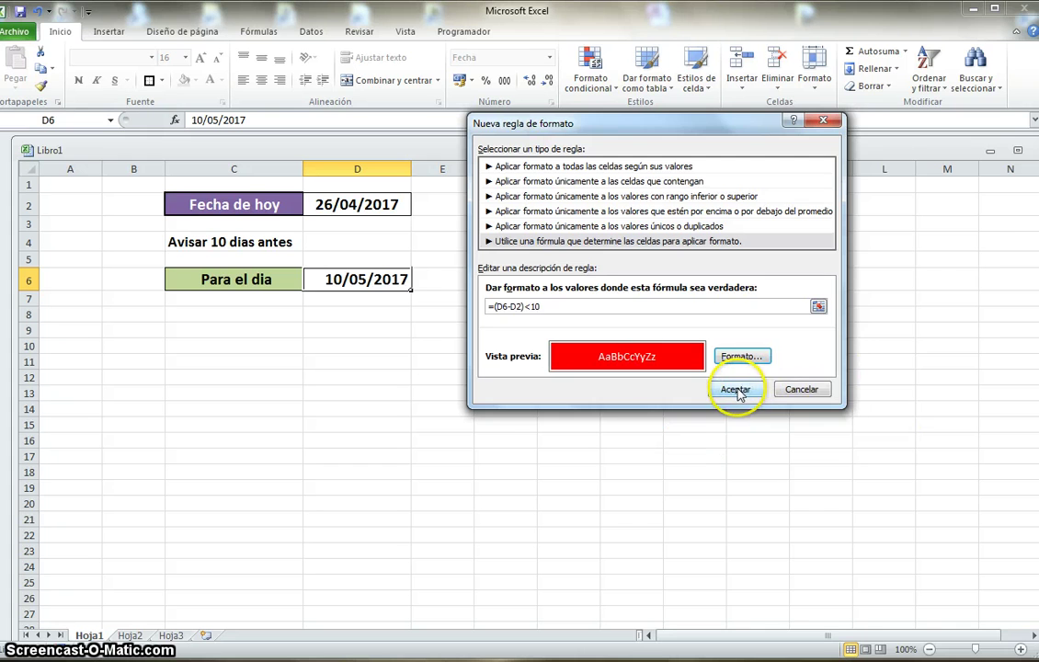
Step: Save the new formatting rule and apply it to cell D6, closing the conditional formatting rules manager
left_click(737, 390)
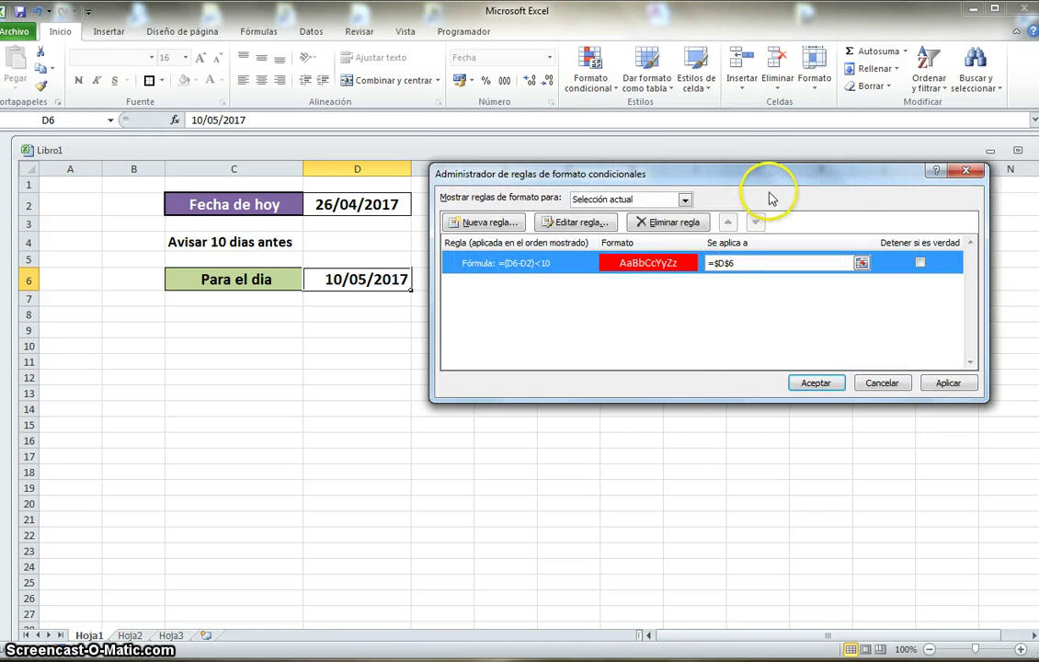
left_click_drag(762, 183, 756, 187)
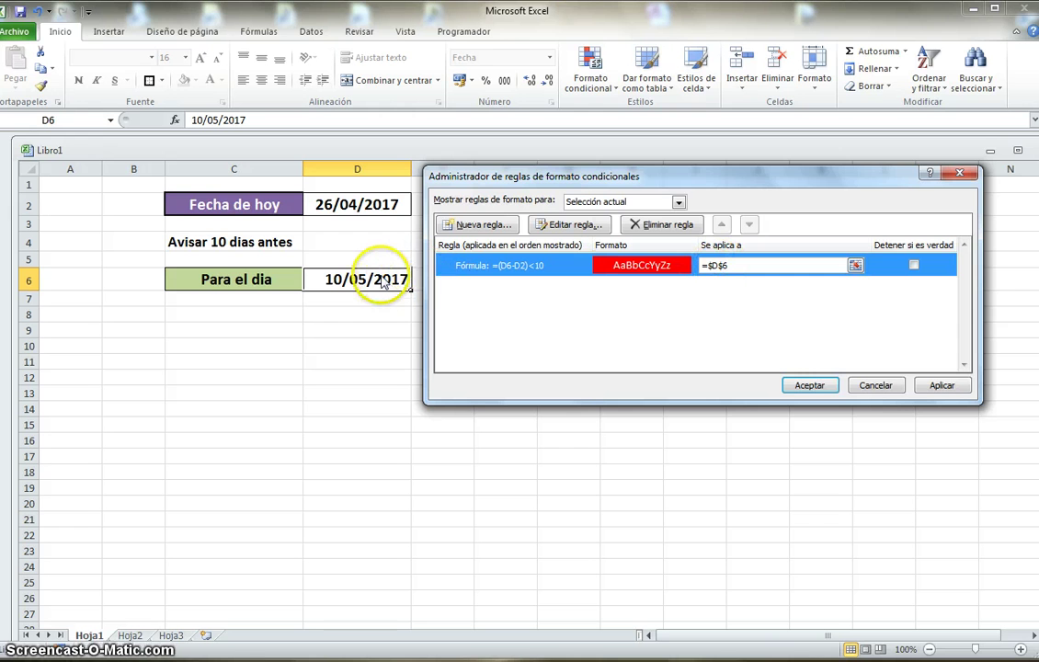
left_click(812, 385)
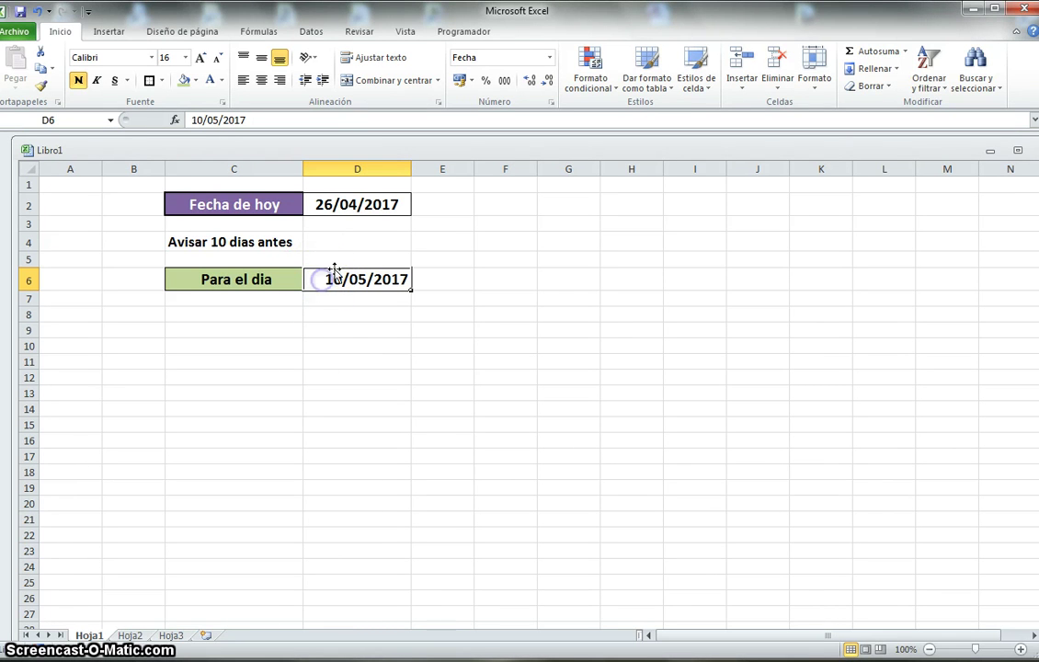
Step: Change the target date in D6 to 03/05/2017 to test the alert rule
left_click(199, 119)
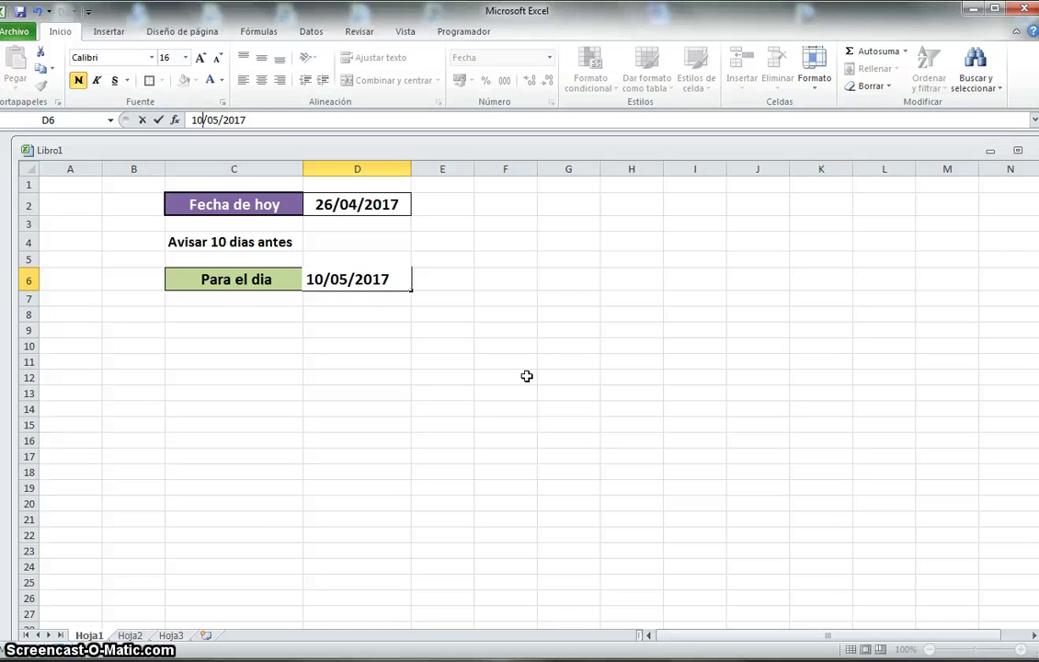
key("BackSpace")
type("03")
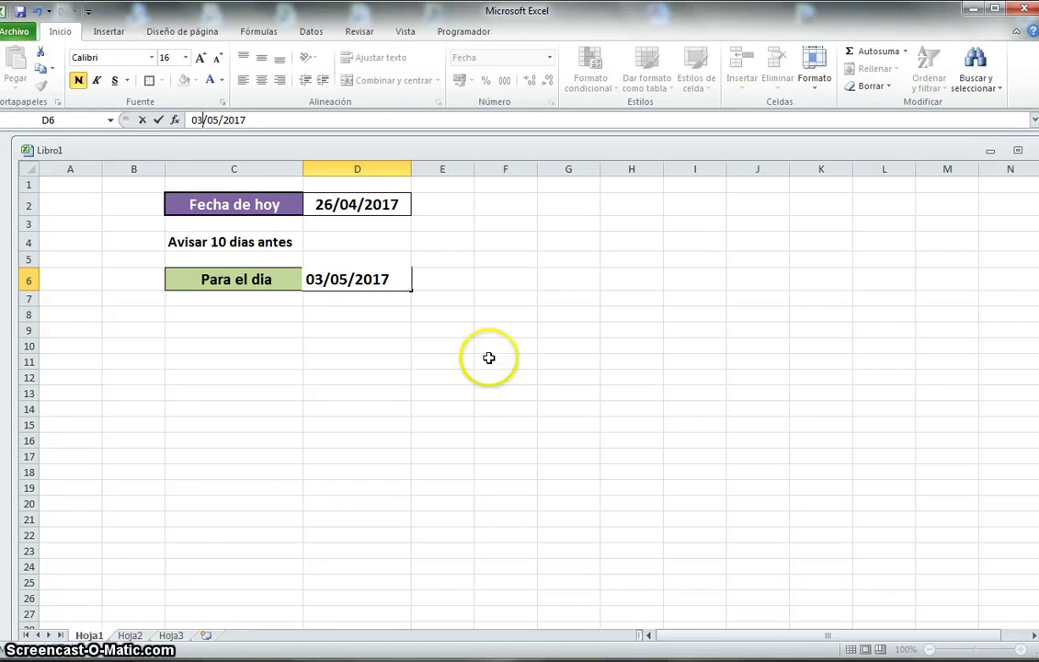
key("Return")
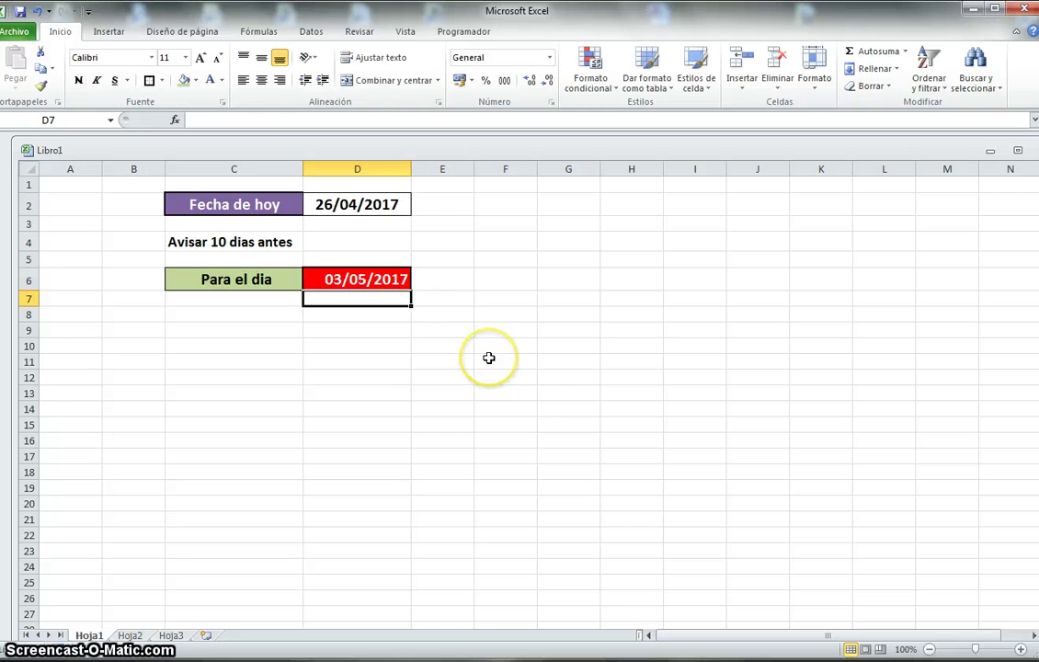